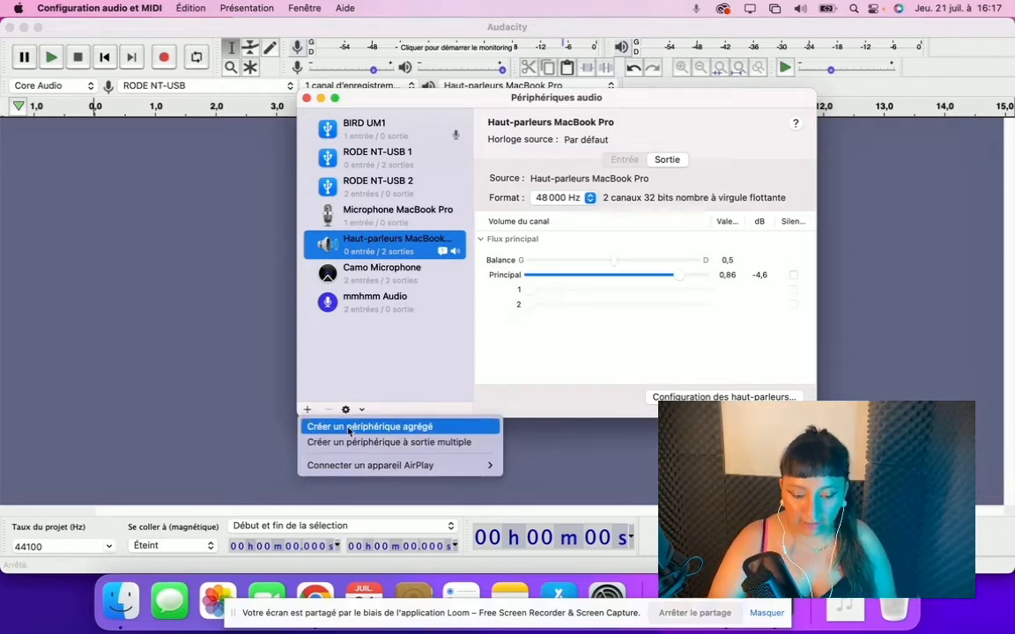
Create an aggregate audio device that combines the BIRD UM1 microphone and the two-input RODE NT-USB.
{"action": "left_click", "coordinate": [371, 430]}
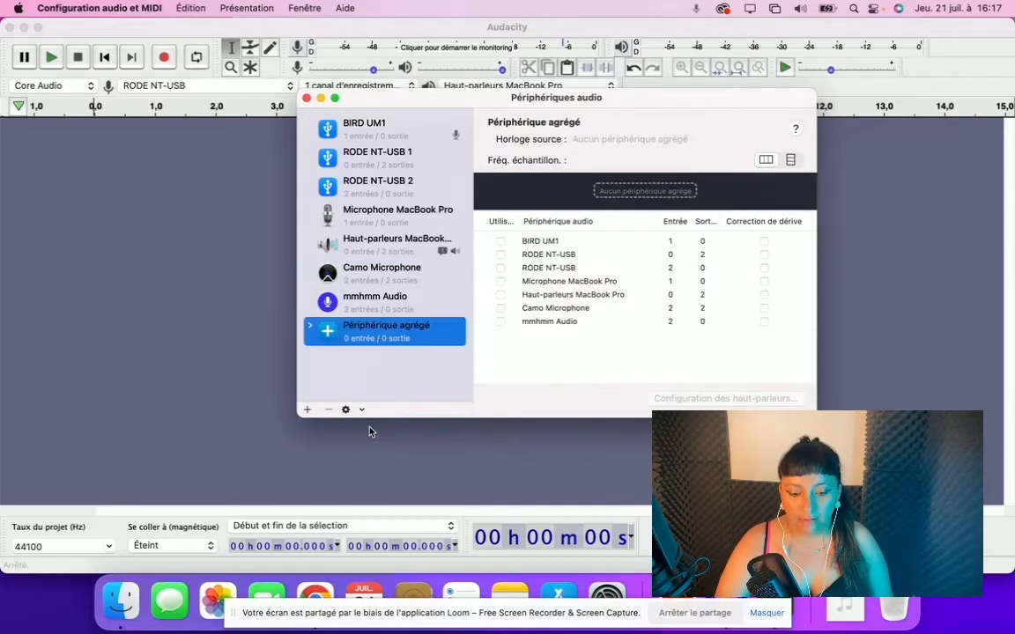
{"action": "left_click", "coordinate": [500, 242]}
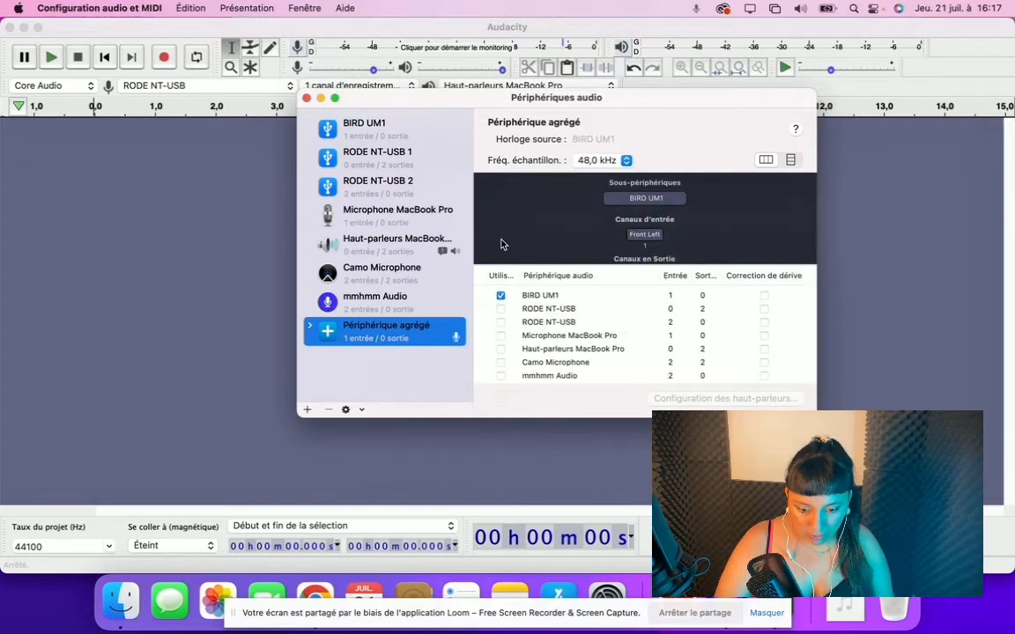
{"action": "scroll", "coordinate": [503, 317], "scroll_direction": "down", "scroll_amount": 1}
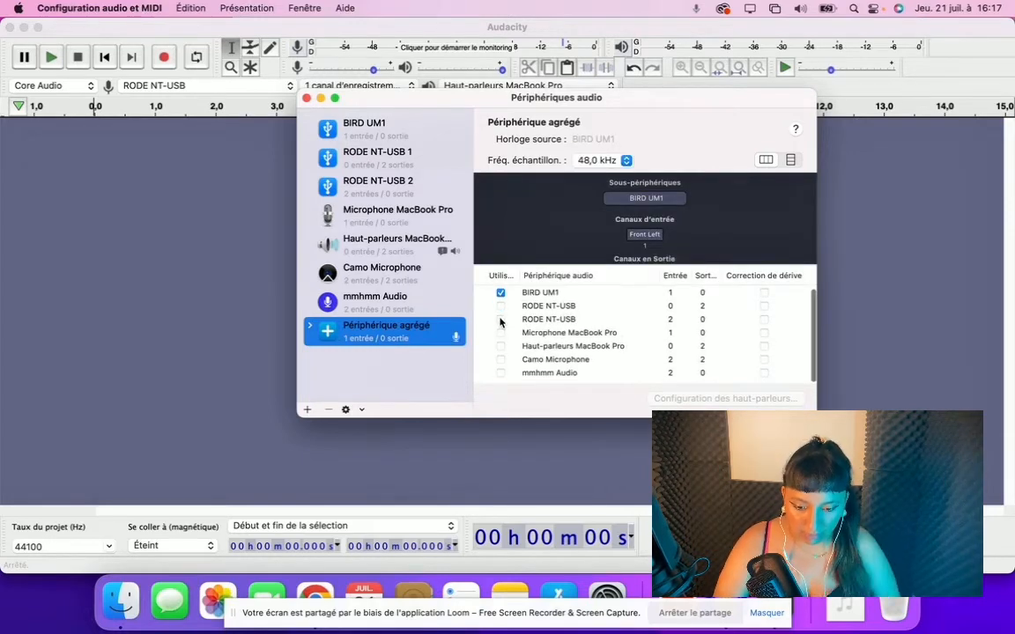
{"action": "left_click", "coordinate": [501, 320]}
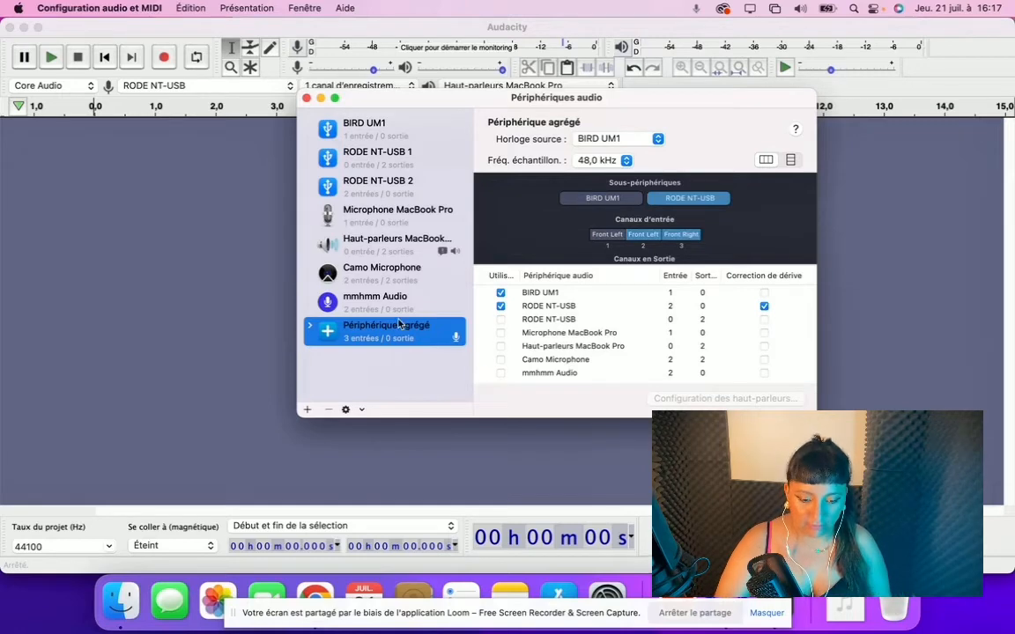
Rename the new aggregate device as "Micro double" and close the audio devices window.
{"action": "double_click", "coordinate": [357, 327]}
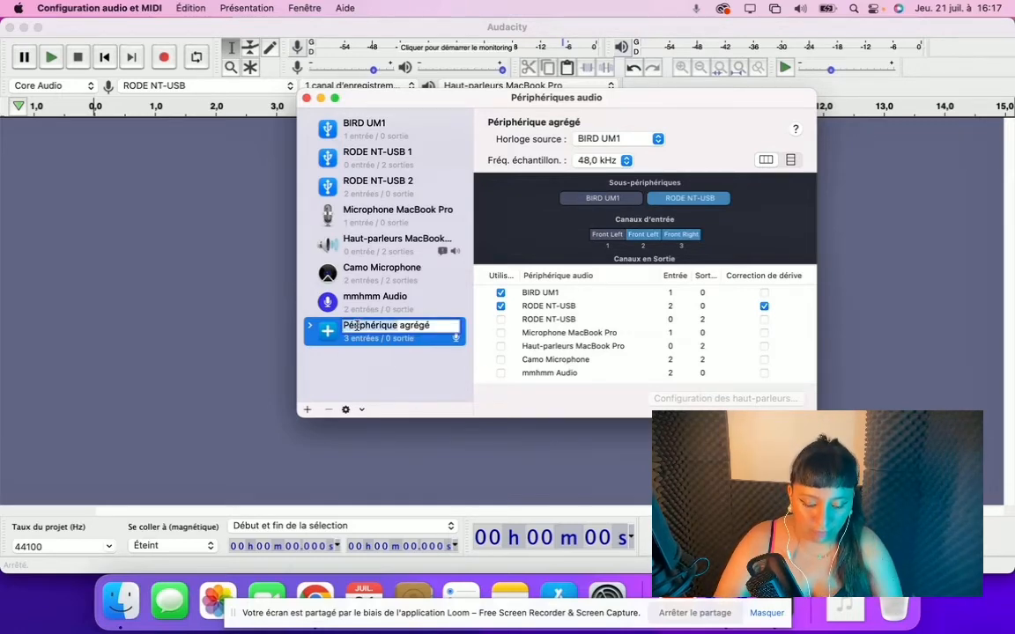
{"action": "type", "text": "Micro doub"}
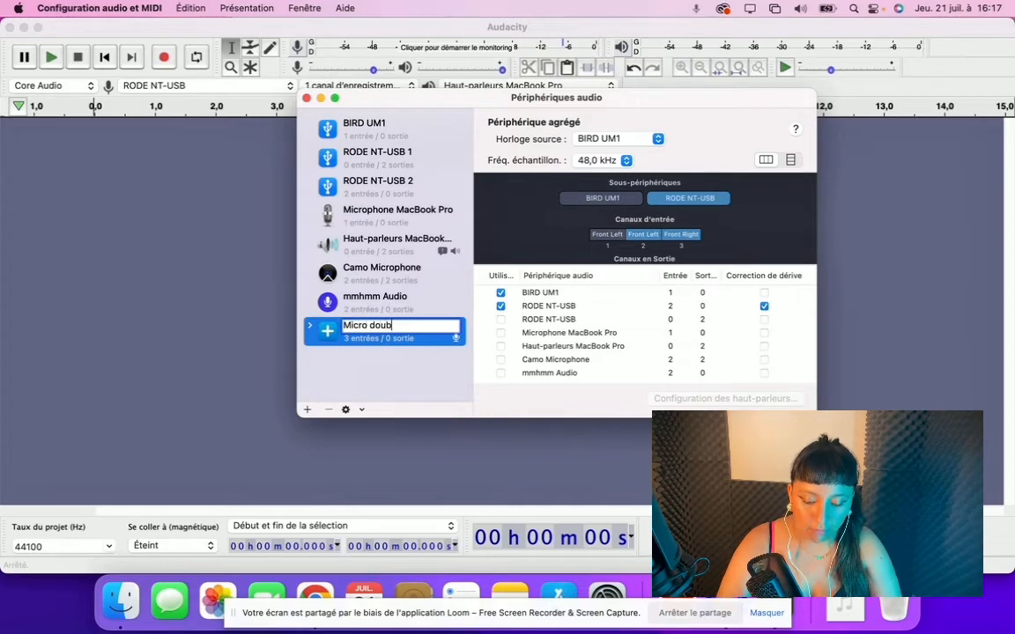
{"action": "type", "text": "le"}
{"action": "key", "text": "Return"}
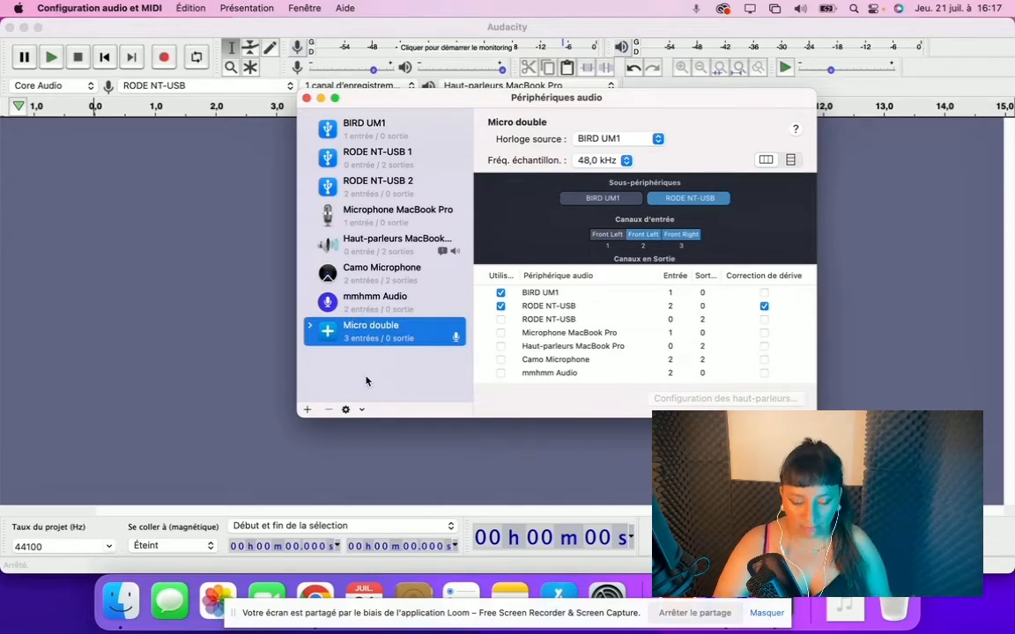
{"action": "left_click", "coordinate": [306, 99]}
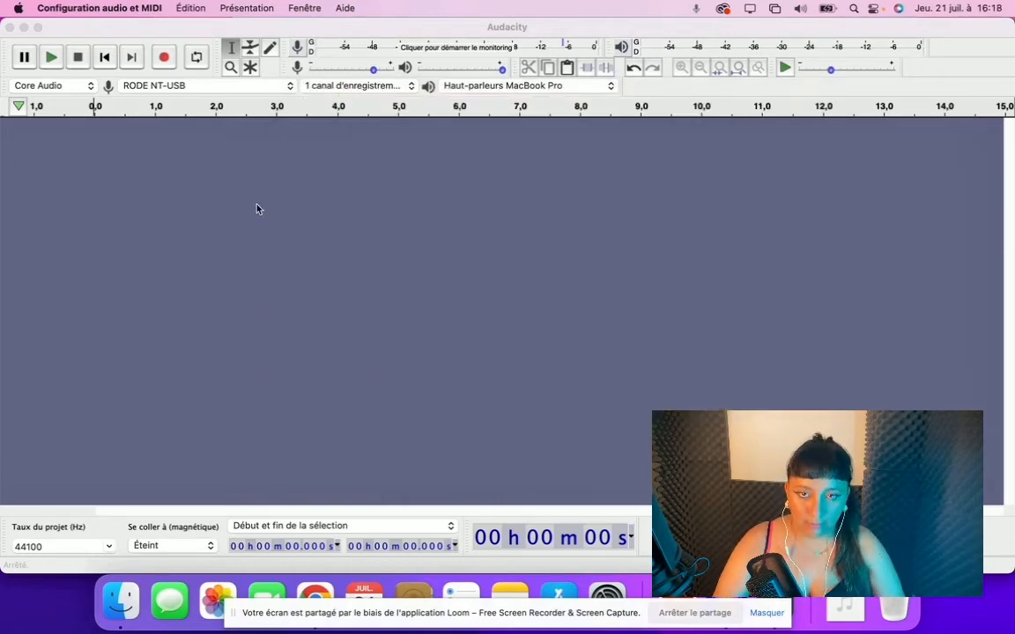
Select Micro double as the Mac's sound input device in Préférences Système, then close the preferences.
{"action": "left_click", "coordinate": [18, 8]}
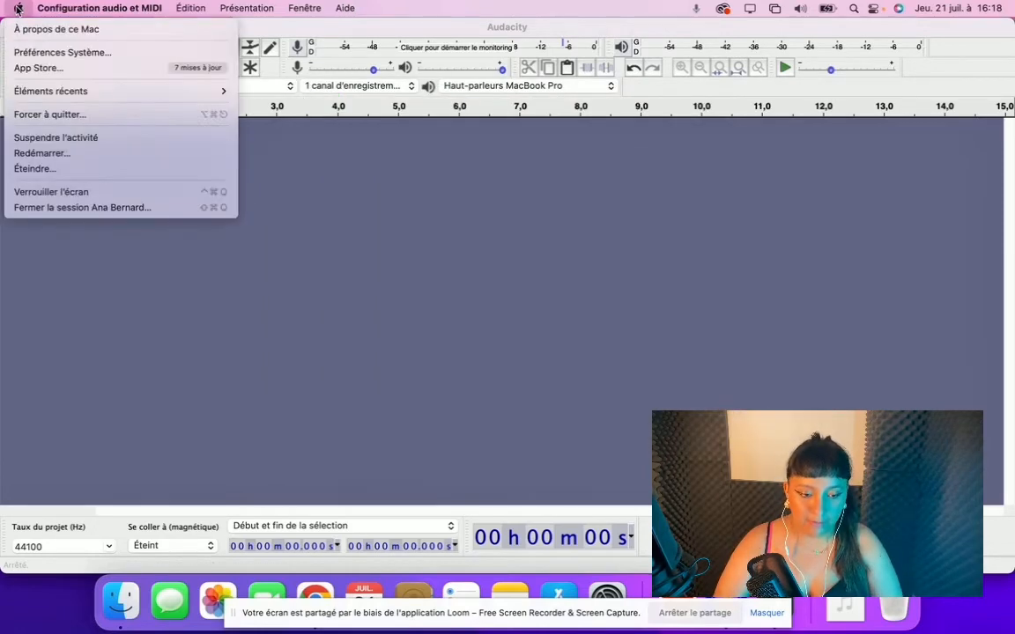
{"action": "left_click", "coordinate": [33, 53]}
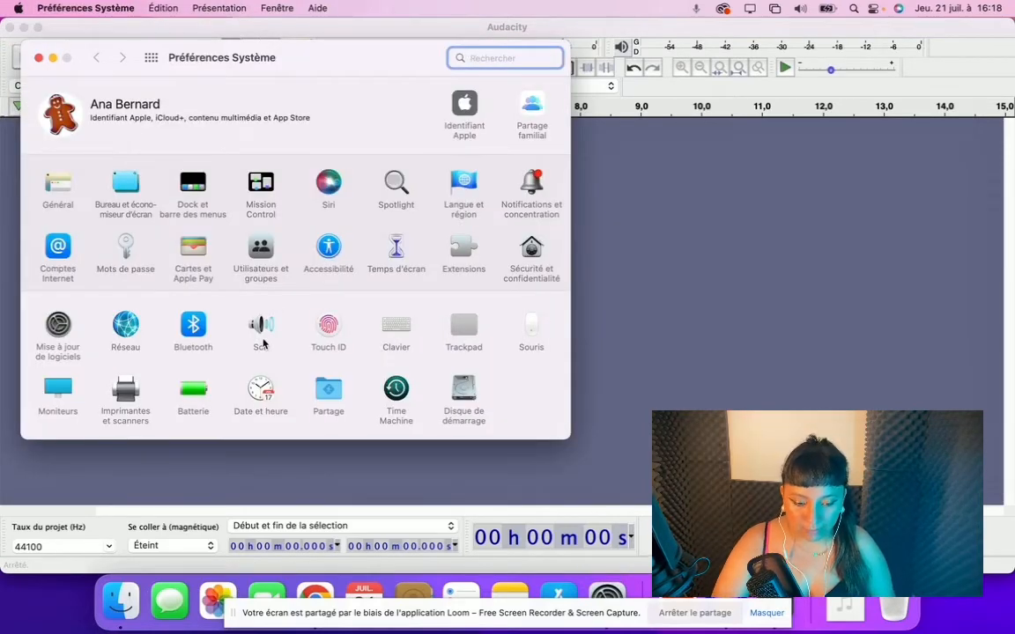
{"action": "left_click", "coordinate": [263, 334]}
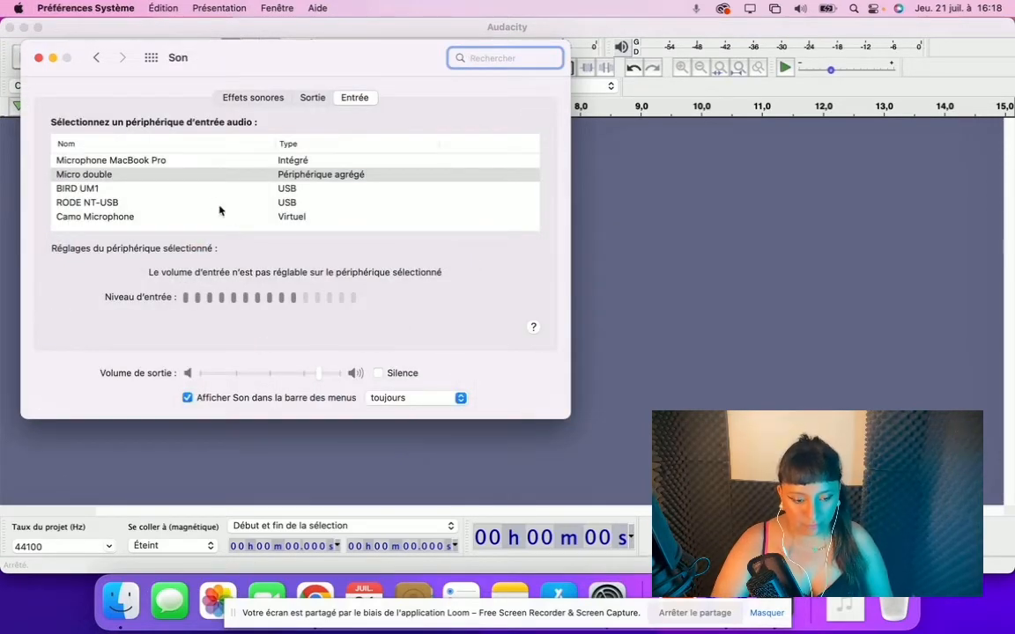
{"action": "left_click", "coordinate": [107, 176]}
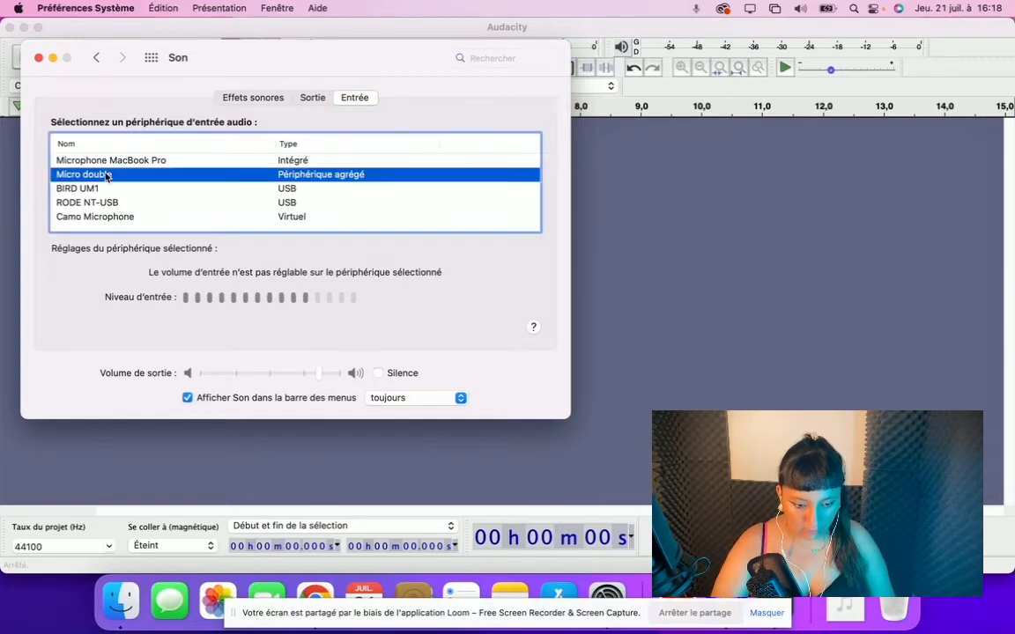
{"action": "left_click", "coordinate": [38, 58]}
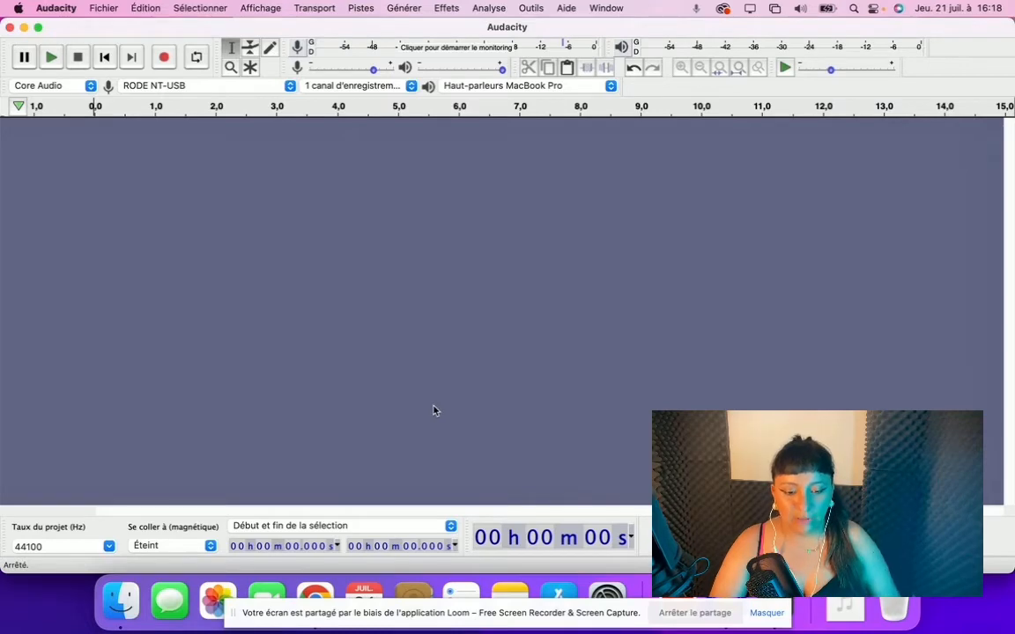
Rescan the audio devices in Audacity and set the recording device to Micro double.
{"action": "left_click", "coordinate": [258, 87]}
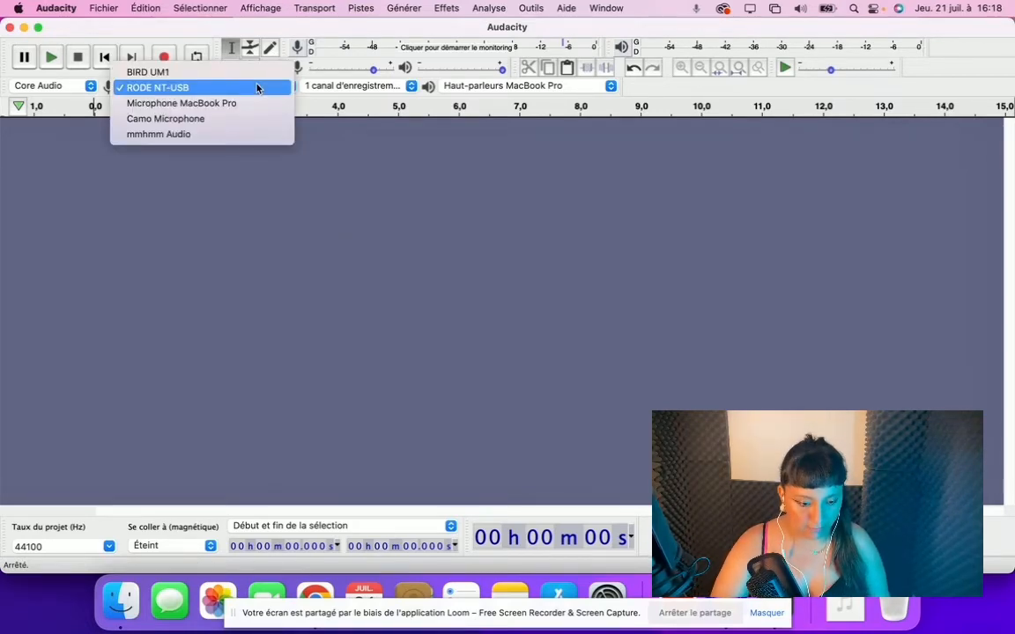
{"action": "left_click", "coordinate": [352, 196]}
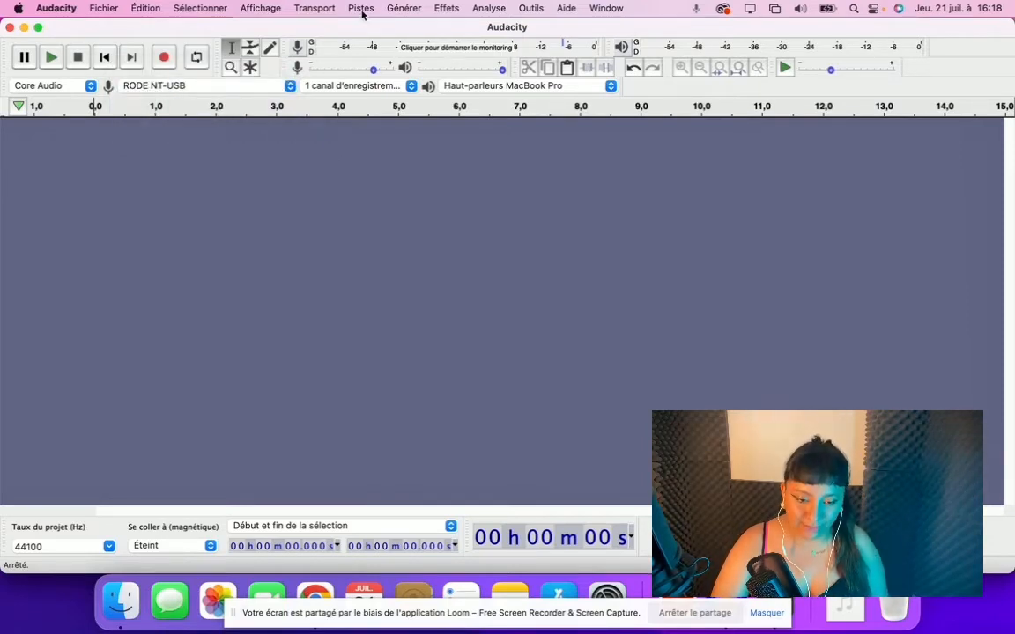
{"action": "left_click", "coordinate": [323, 9]}
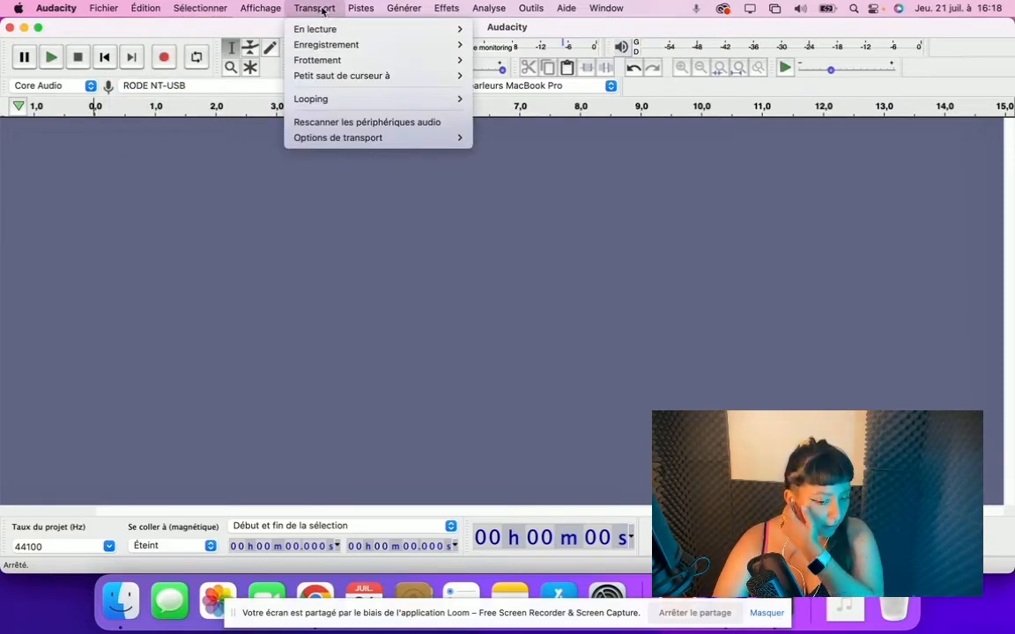
{"action": "left_click", "coordinate": [325, 124]}
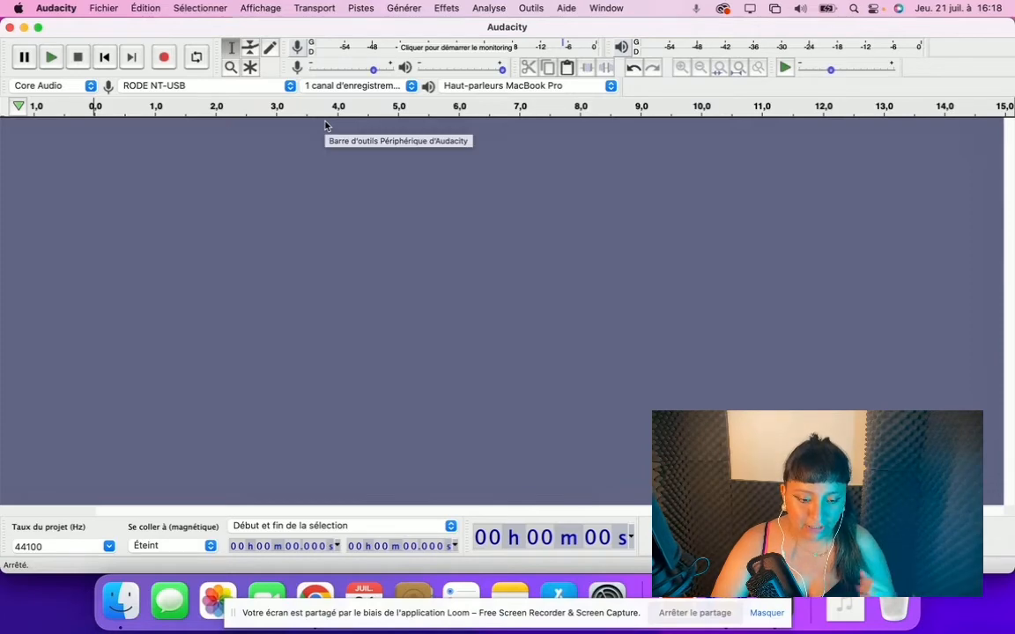
{"action": "left_click", "coordinate": [274, 86]}
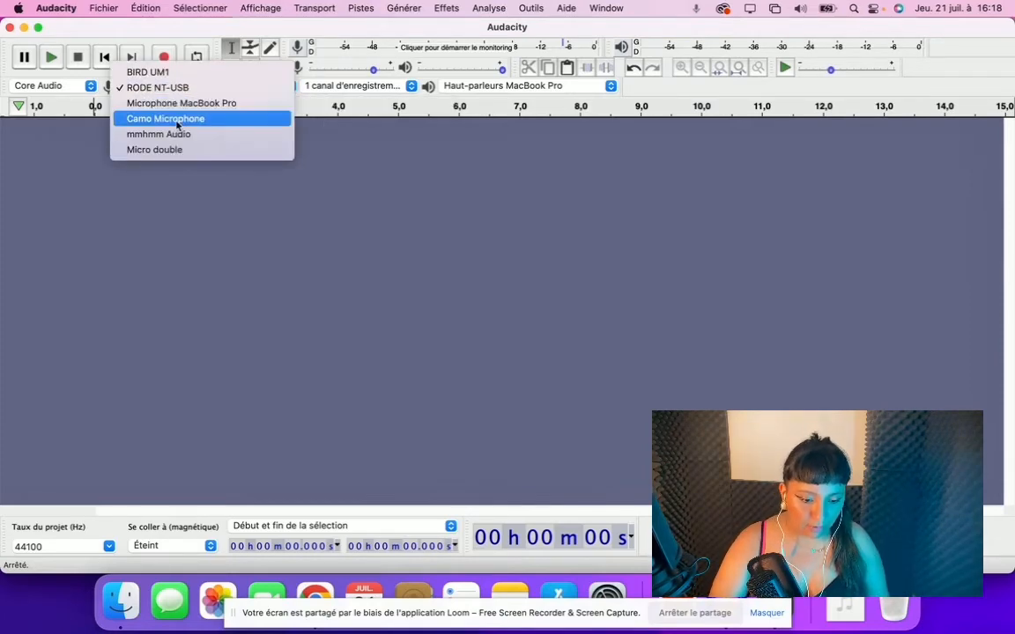
{"action": "left_click", "coordinate": [155, 150]}
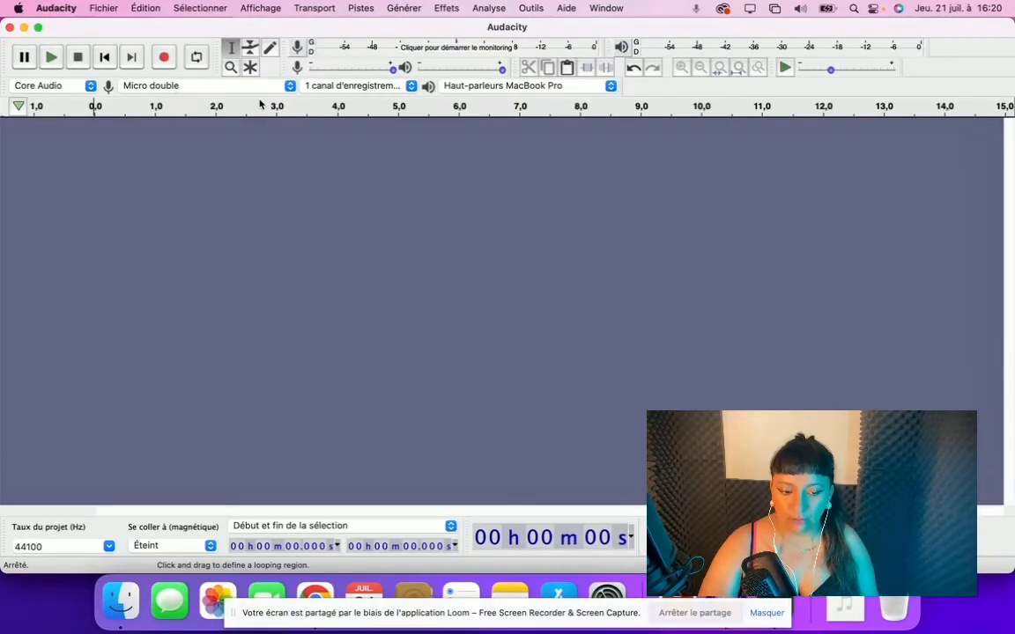
Record a two-channel (stereo) test take of about 1 min 5 s and return to the start of the track.
{"action": "left_click", "coordinate": [350, 90]}
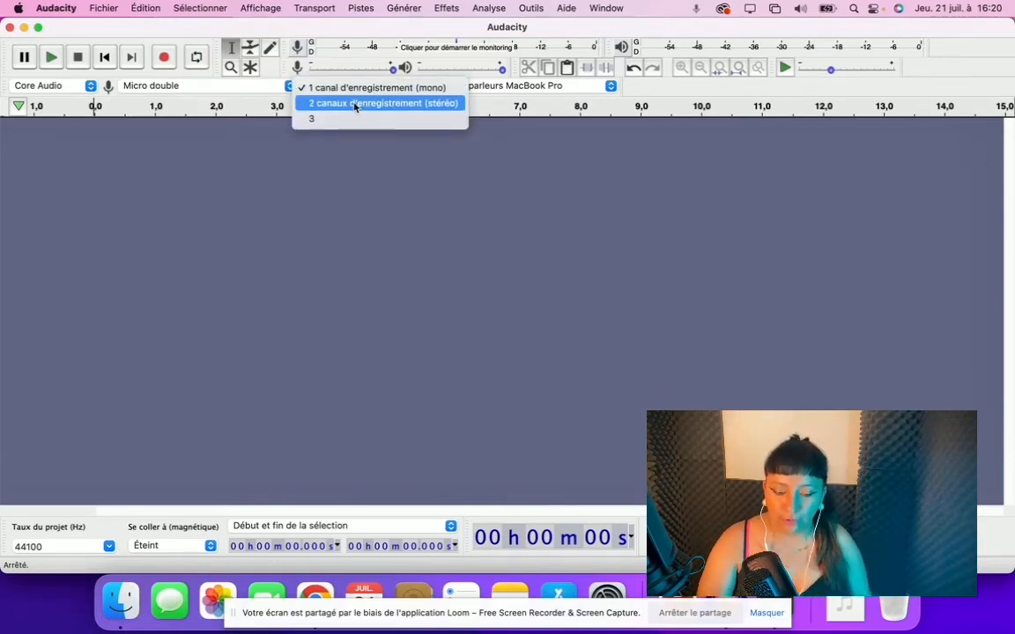
{"action": "left_click", "coordinate": [355, 104]}
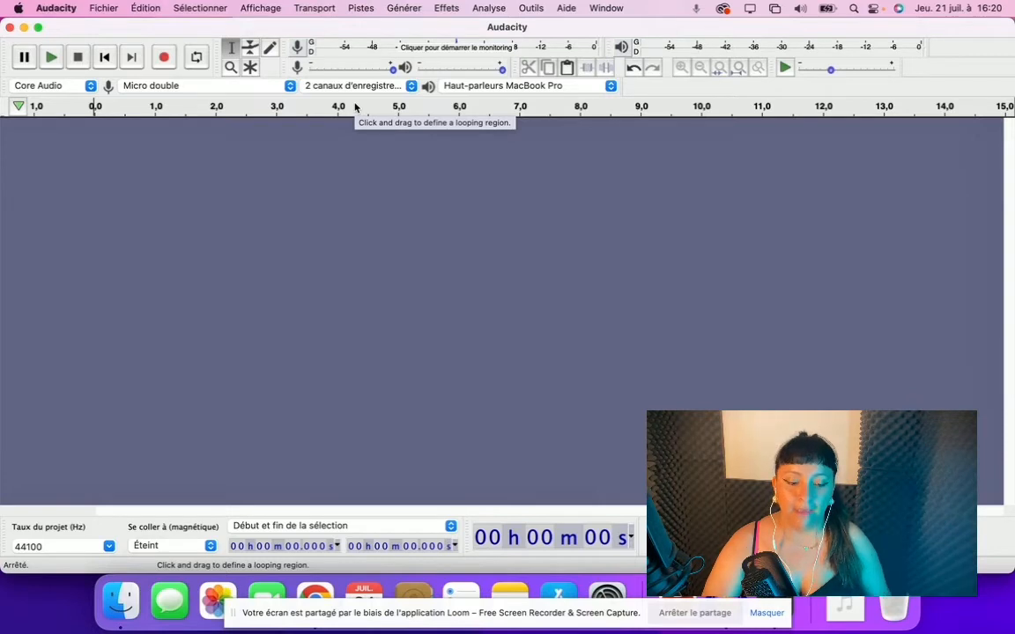
{"action": "left_click", "coordinate": [164, 57]}
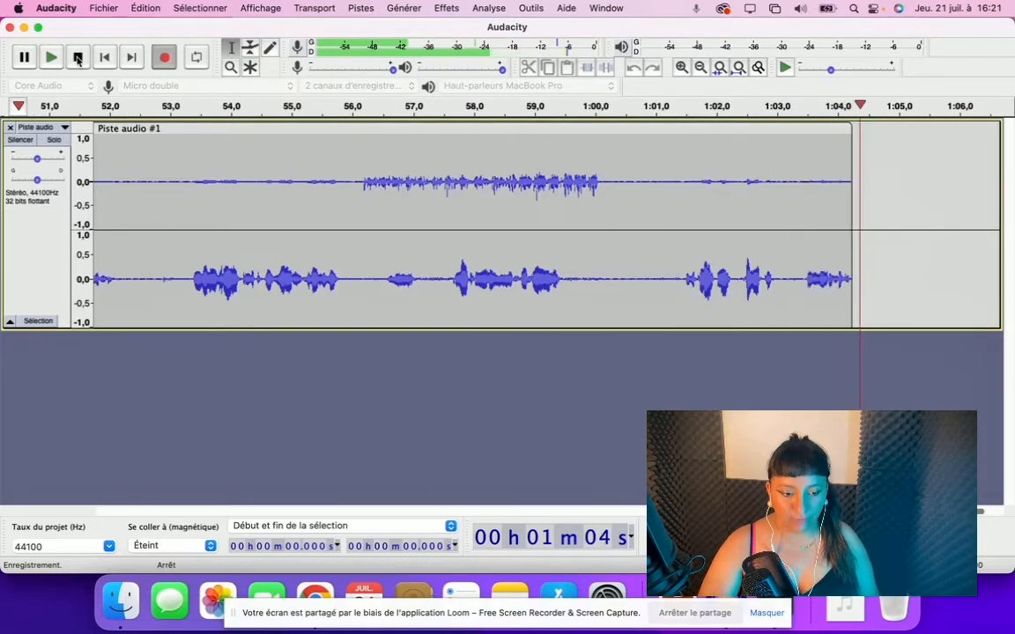
{"action": "left_click", "coordinate": [77, 58]}
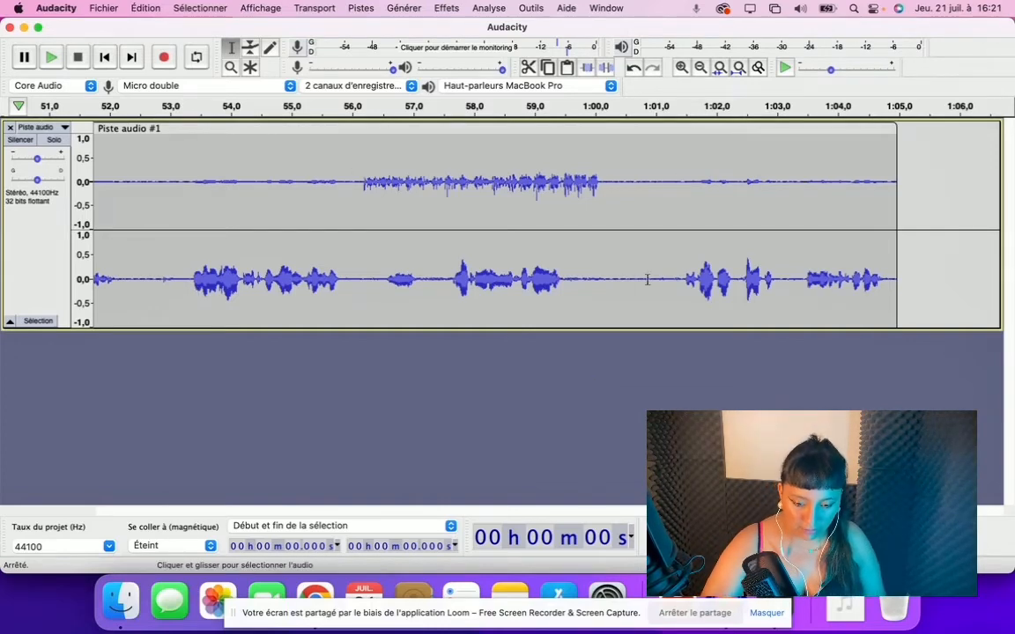
{"action": "left_click", "coordinate": [103, 59]}
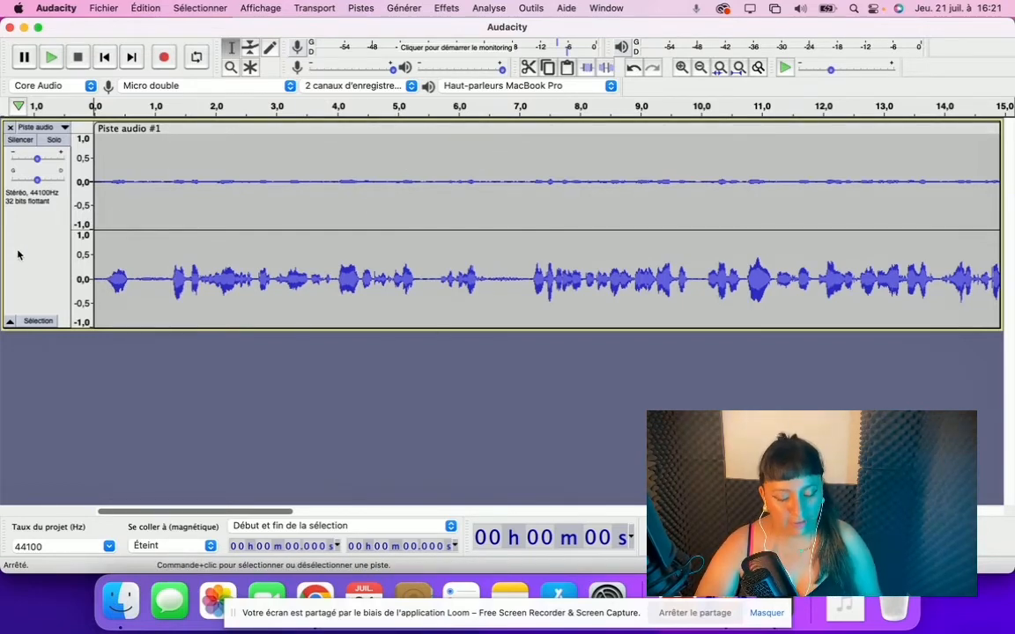
Split the recorded stereo track into separate left and right channel tracks.
{"action": "right_click", "coordinate": [53, 249]}
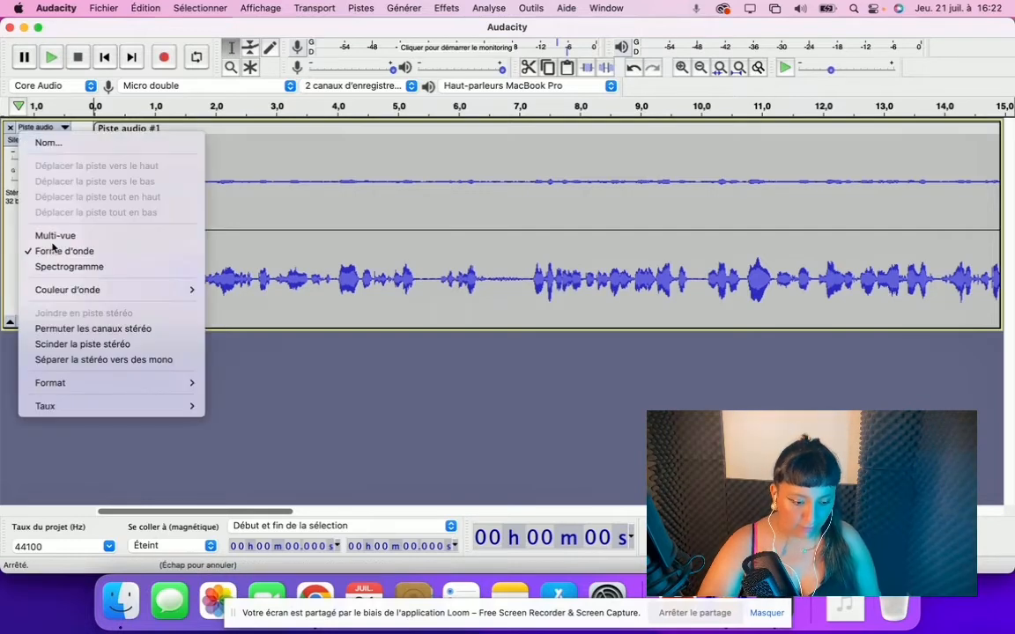
{"action": "left_click", "coordinate": [61, 344]}
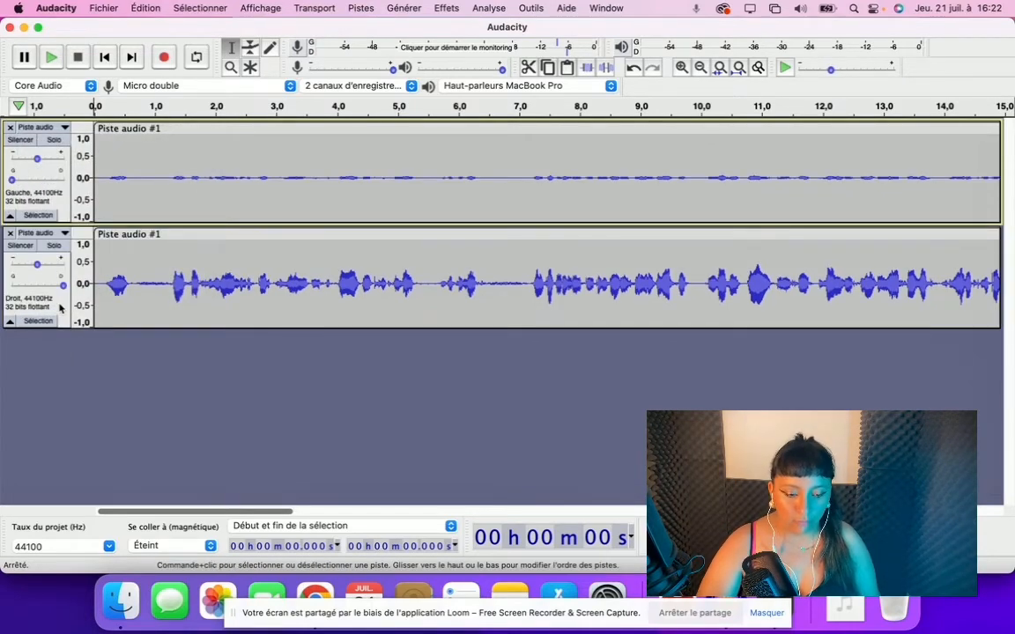
{"action": "left_click", "coordinate": [60, 308]}
{"action": "left_click", "coordinate": [64, 377]}
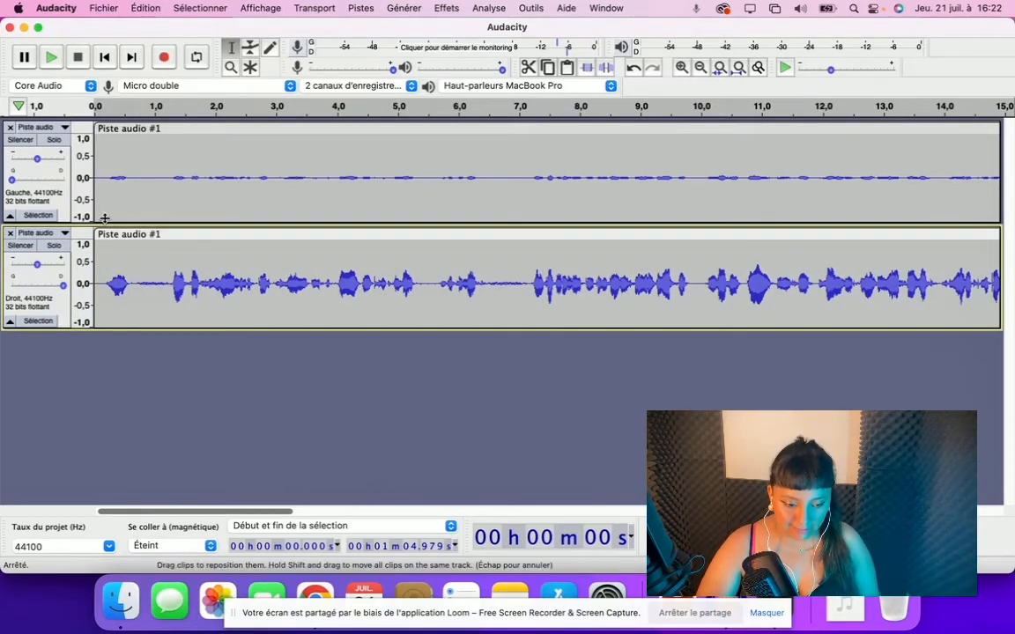
{"action": "left_click", "coordinate": [107, 156]}
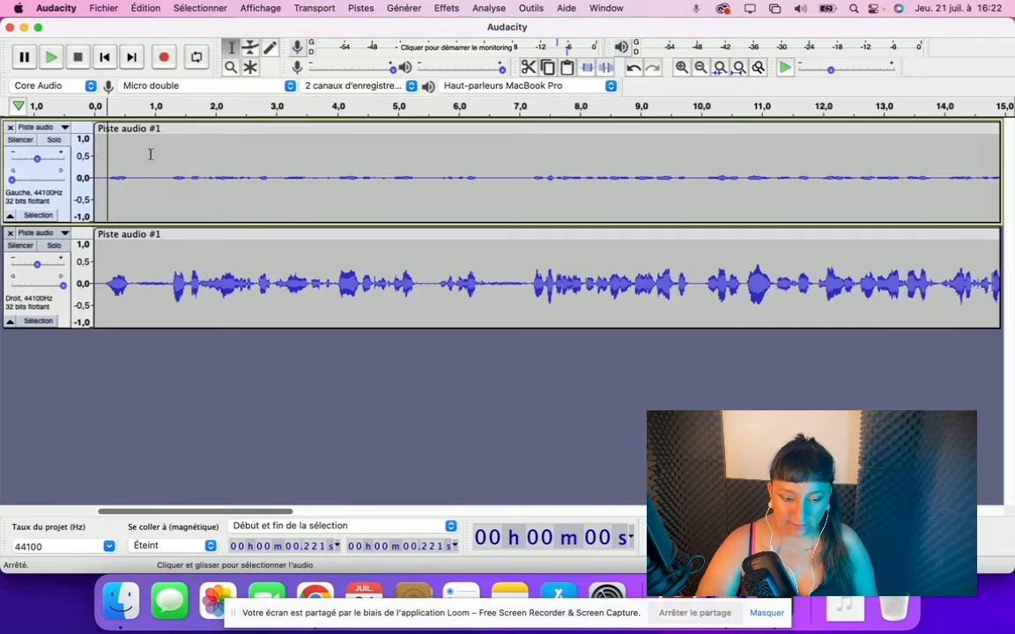
{"action": "left_click", "coordinate": [148, 277]}
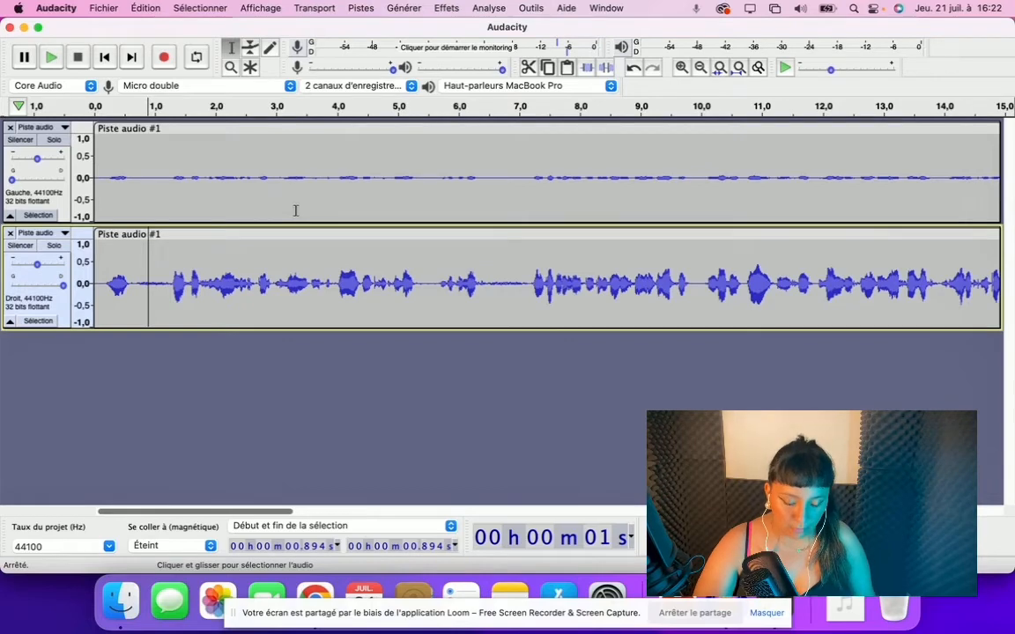
Replace the upper (left channel) track's audio from about 1.161 s to 5.433 s with generated silence.
{"action": "left_click", "coordinate": [163, 180]}
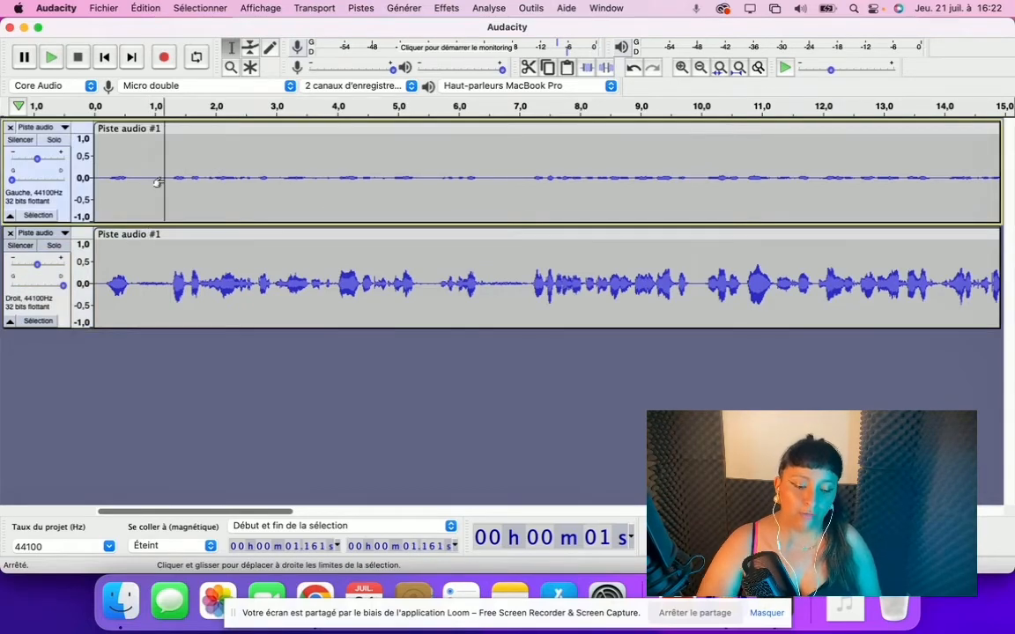
{"action": "left_click_drag", "start_coordinate": [158, 182], "coordinate": [432, 166]}
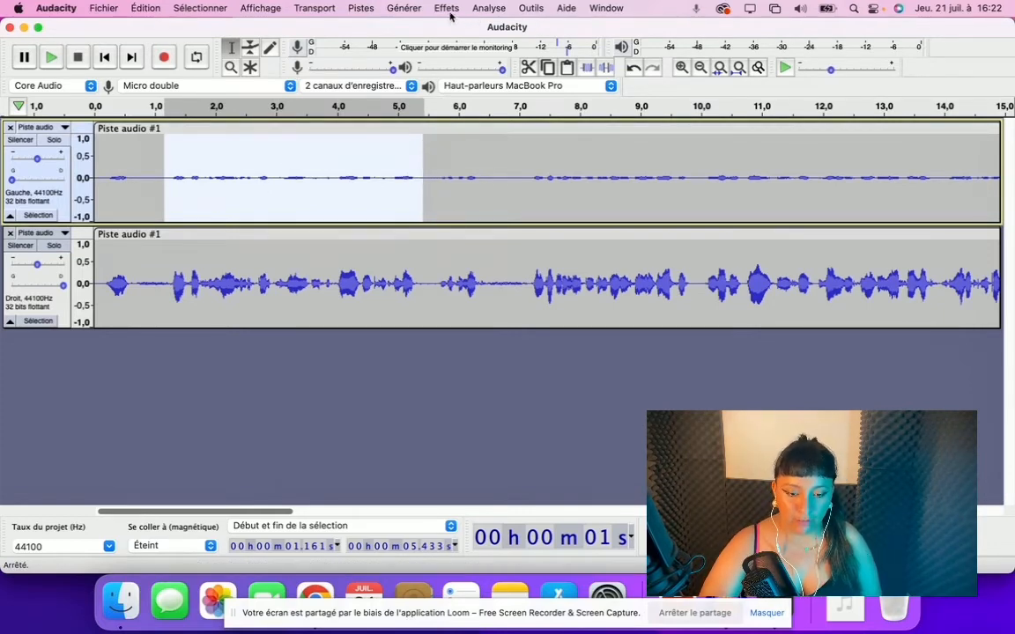
{"action": "left_click", "coordinate": [404, 8]}
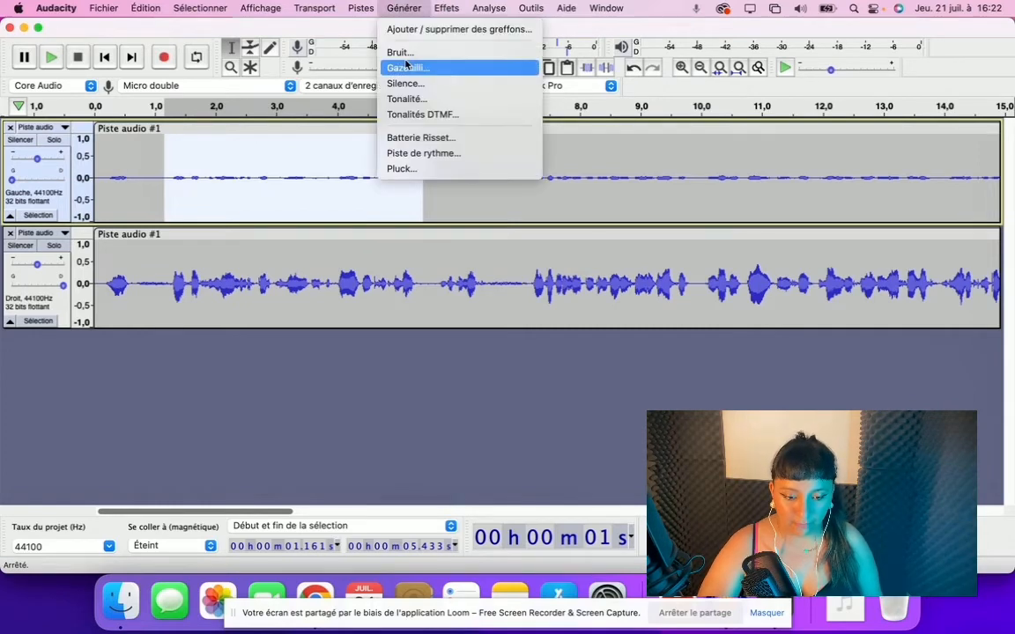
{"action": "left_click", "coordinate": [440, 85]}
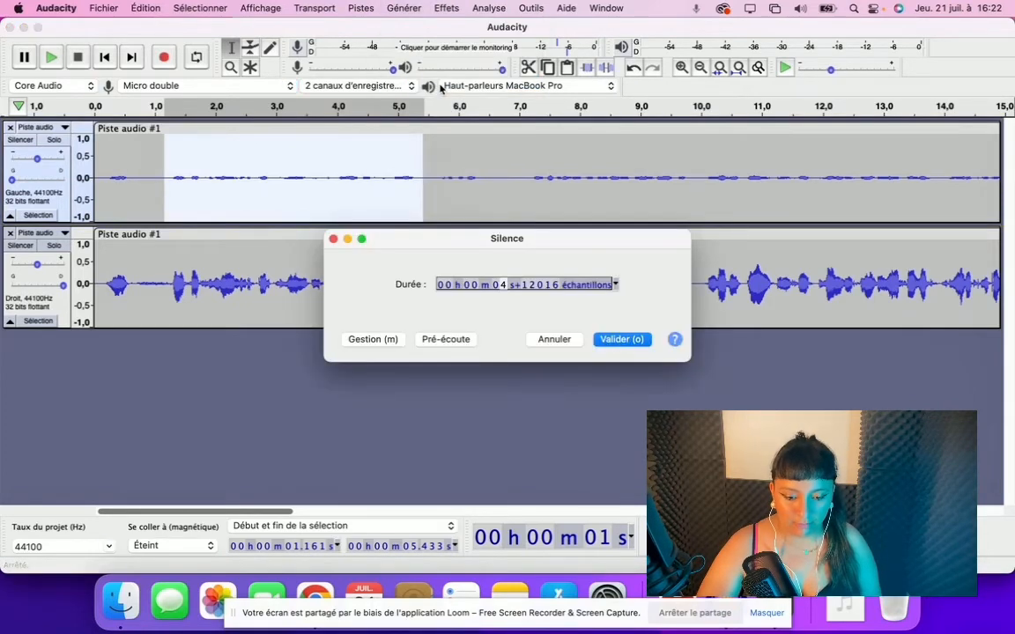
{"action": "left_click", "coordinate": [623, 341]}
{"action": "left_click", "coordinate": [241, 187]}
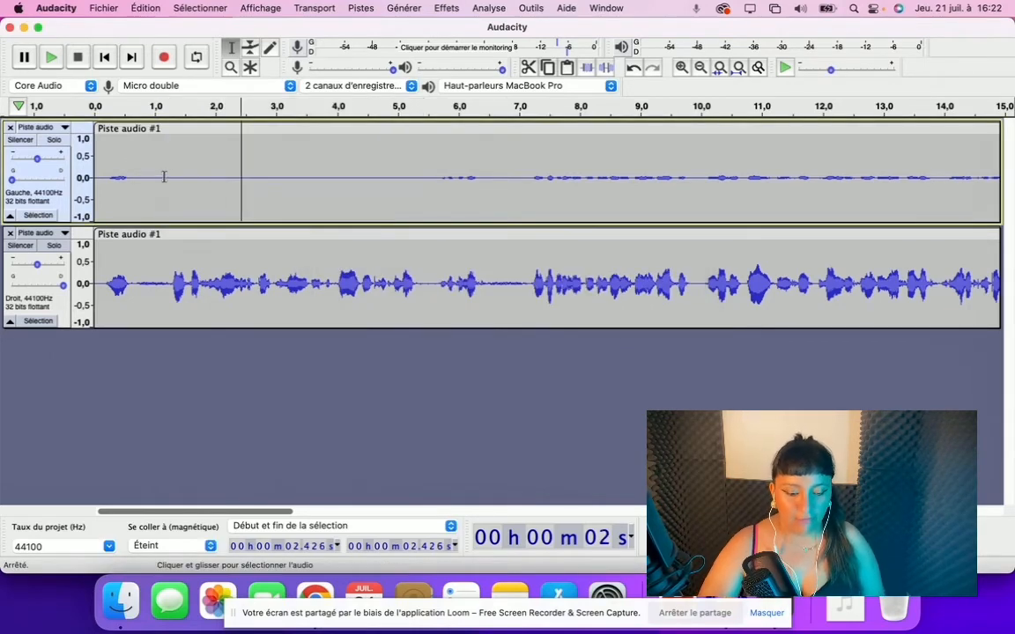
{"action": "left_click_drag", "start_coordinate": [133, 166], "coordinate": [350, 175]}
{"action": "left_click", "coordinate": [221, 169]}
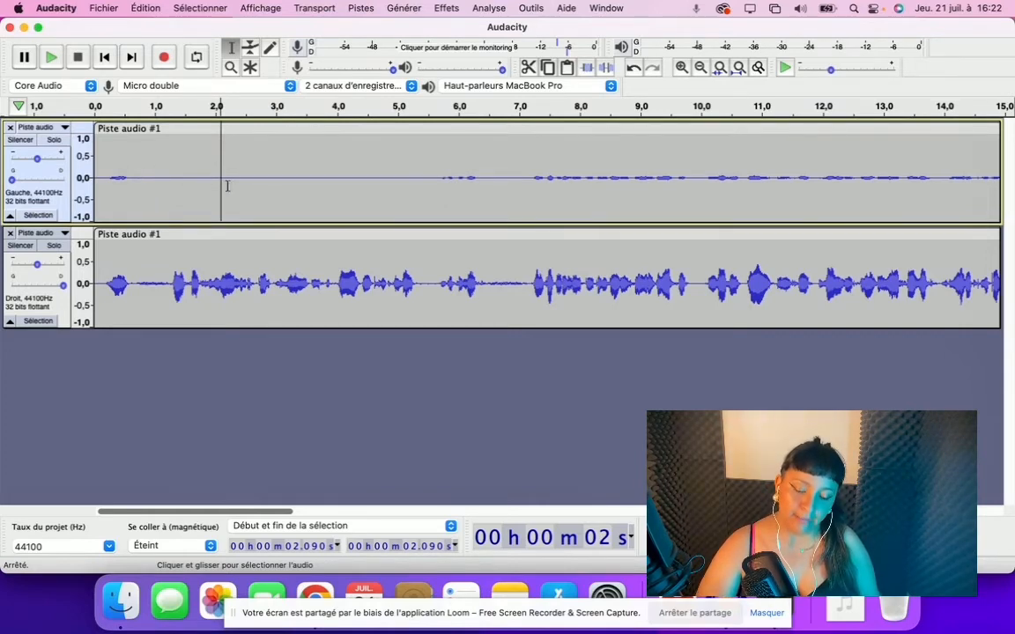
{"action": "left_click_drag", "start_coordinate": [208, 183], "coordinate": [232, 187]}
{"action": "left_click", "coordinate": [204, 292]}
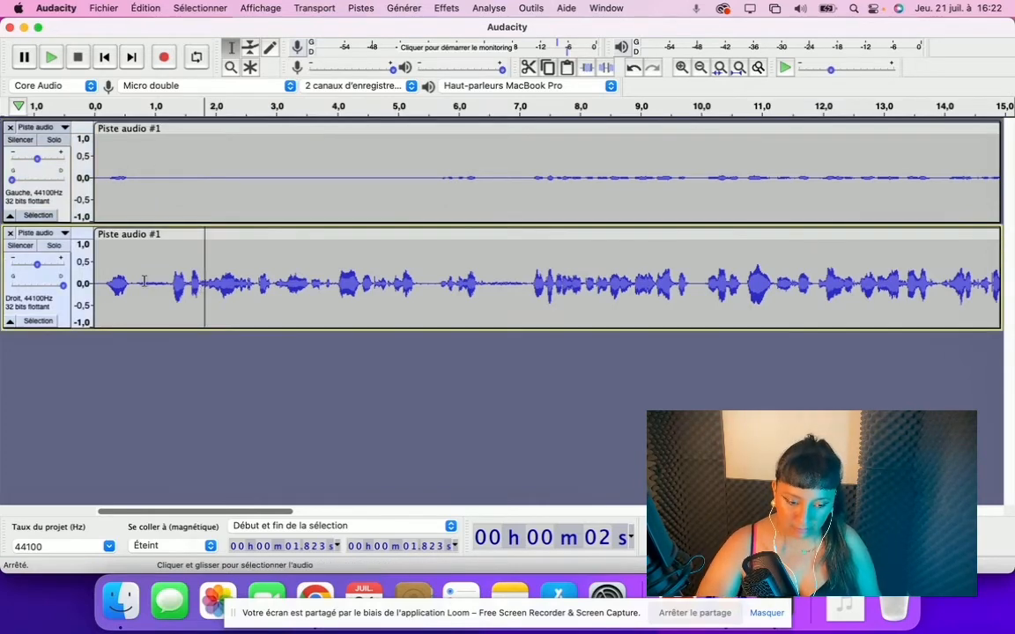
{"action": "scroll", "coordinate": [303, 261], "scroll_direction": "down", "scroll_amount": 3}
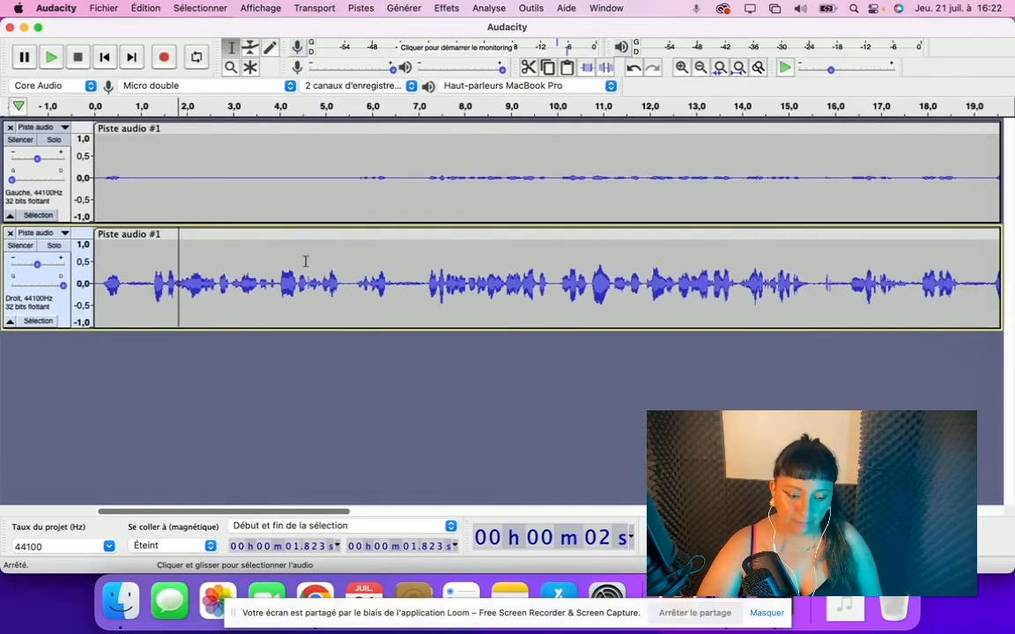